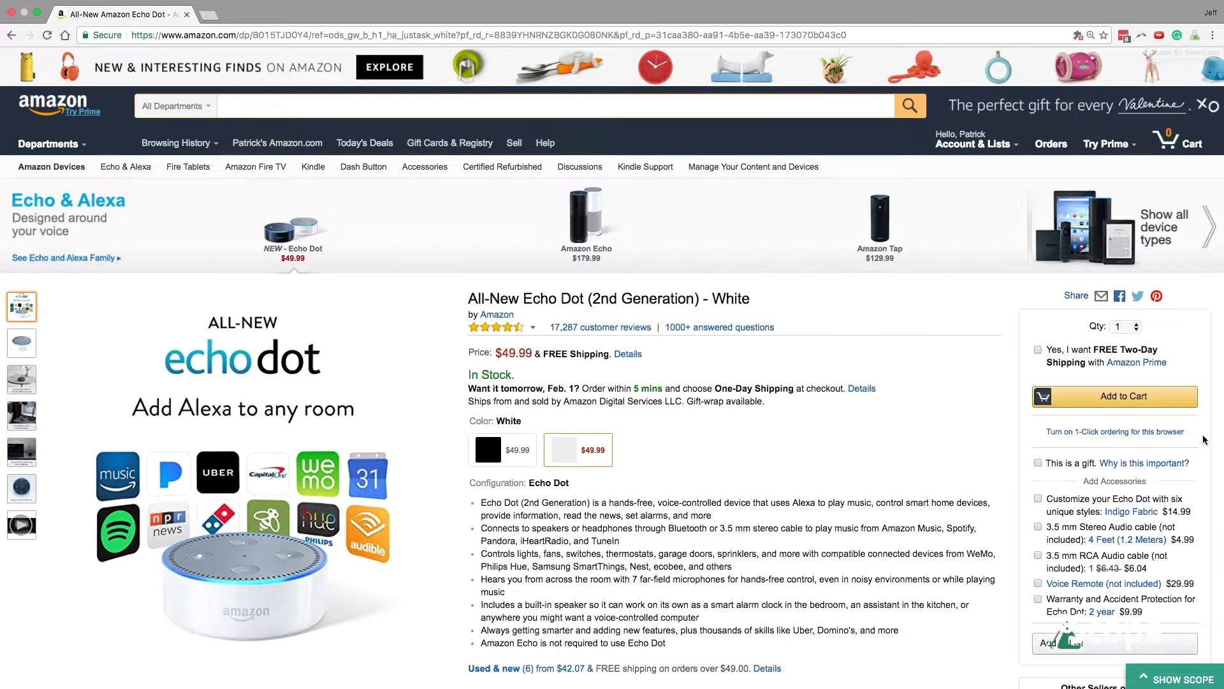
Close the Scope panel and search Amazon for 'apple slicer'.
{"action": "left_click", "coordinate": [1177, 679]}
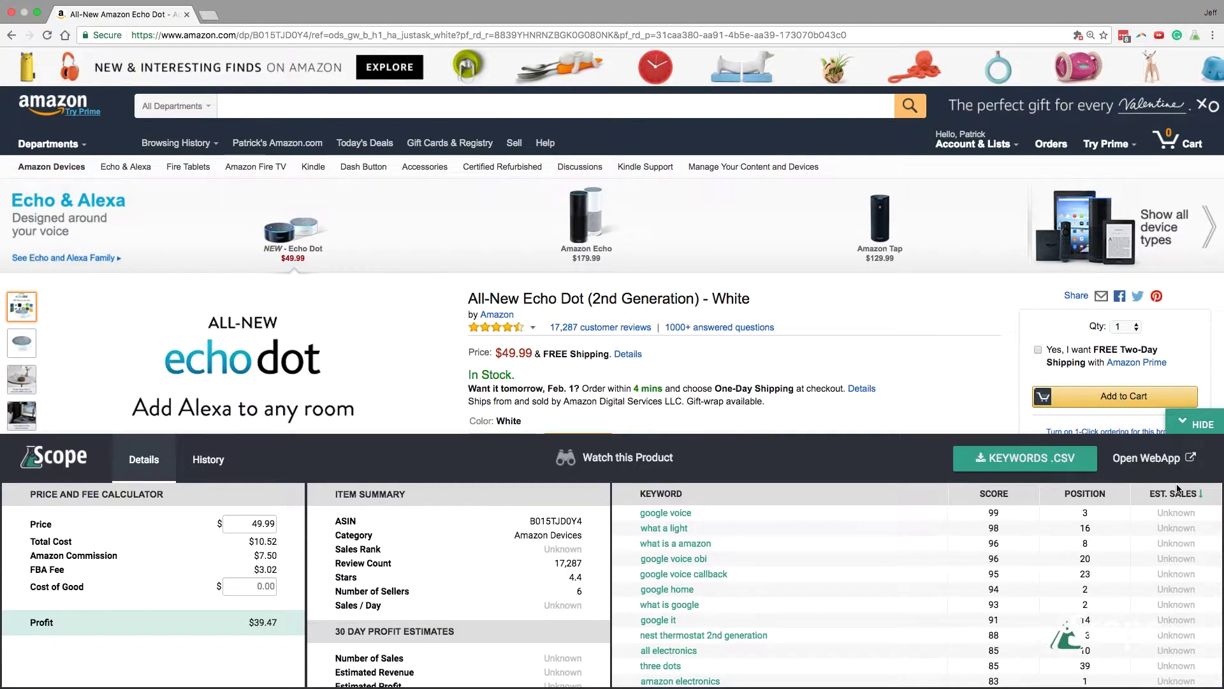
{"action": "left_click", "coordinate": [1194, 423]}
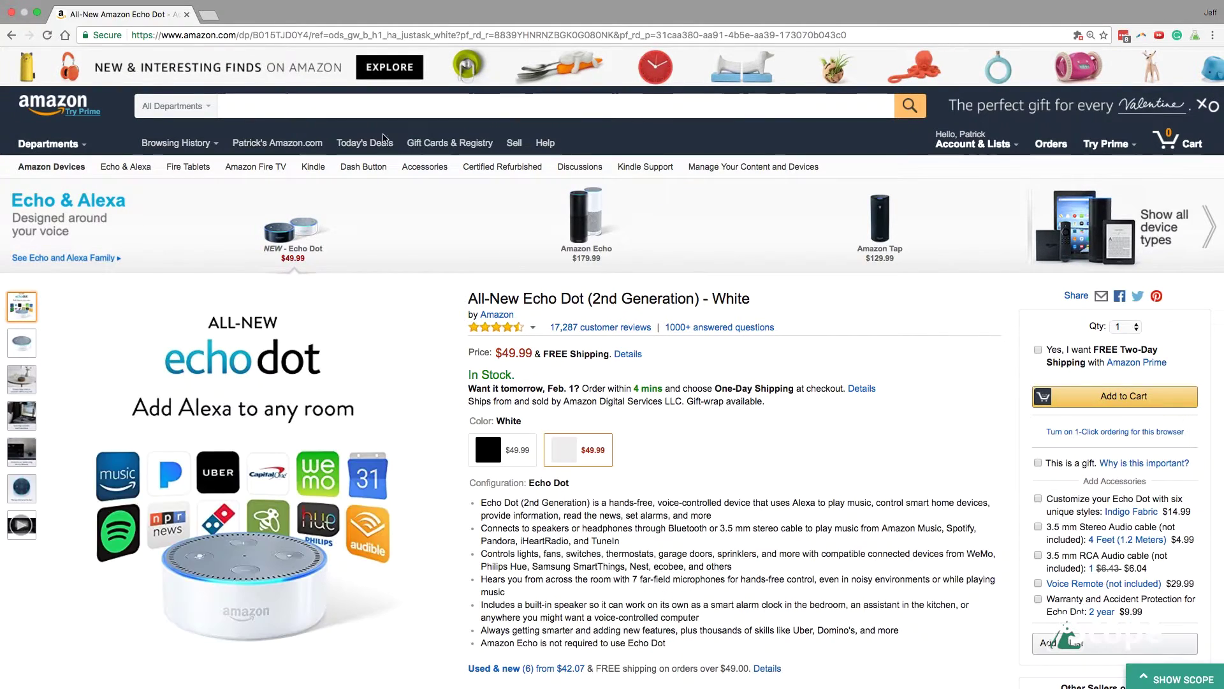
{"action": "left_click", "coordinate": [343, 109]}
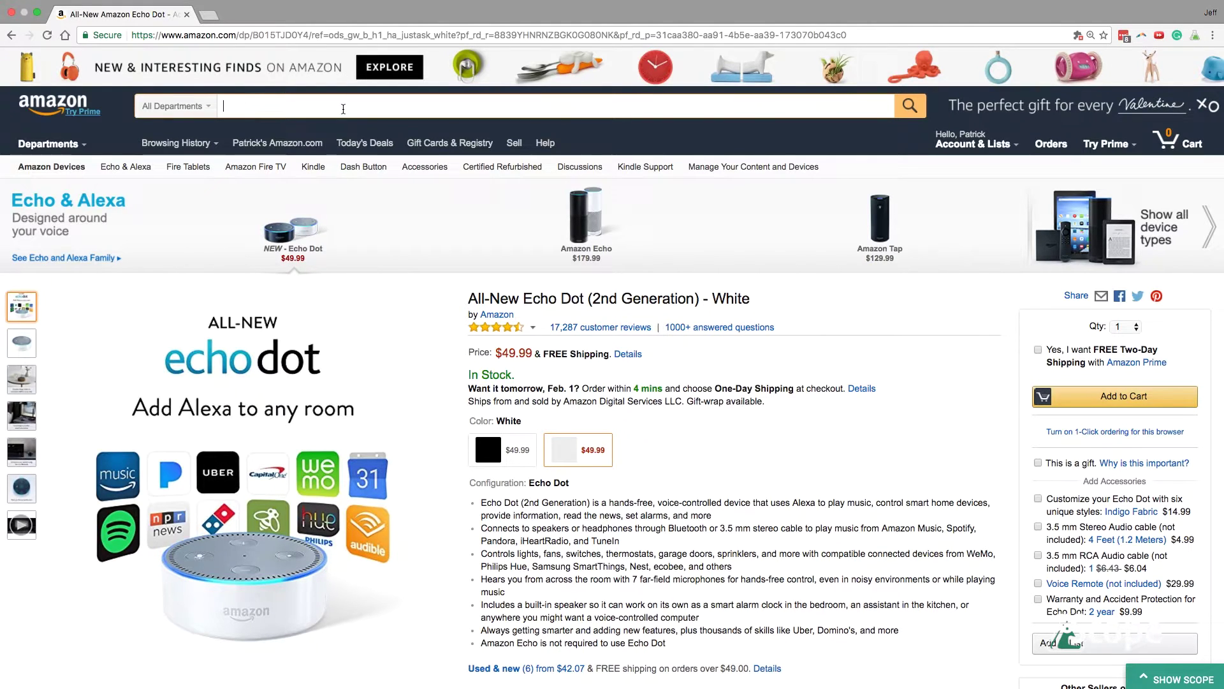
{"action": "type", "text": "apple s"}
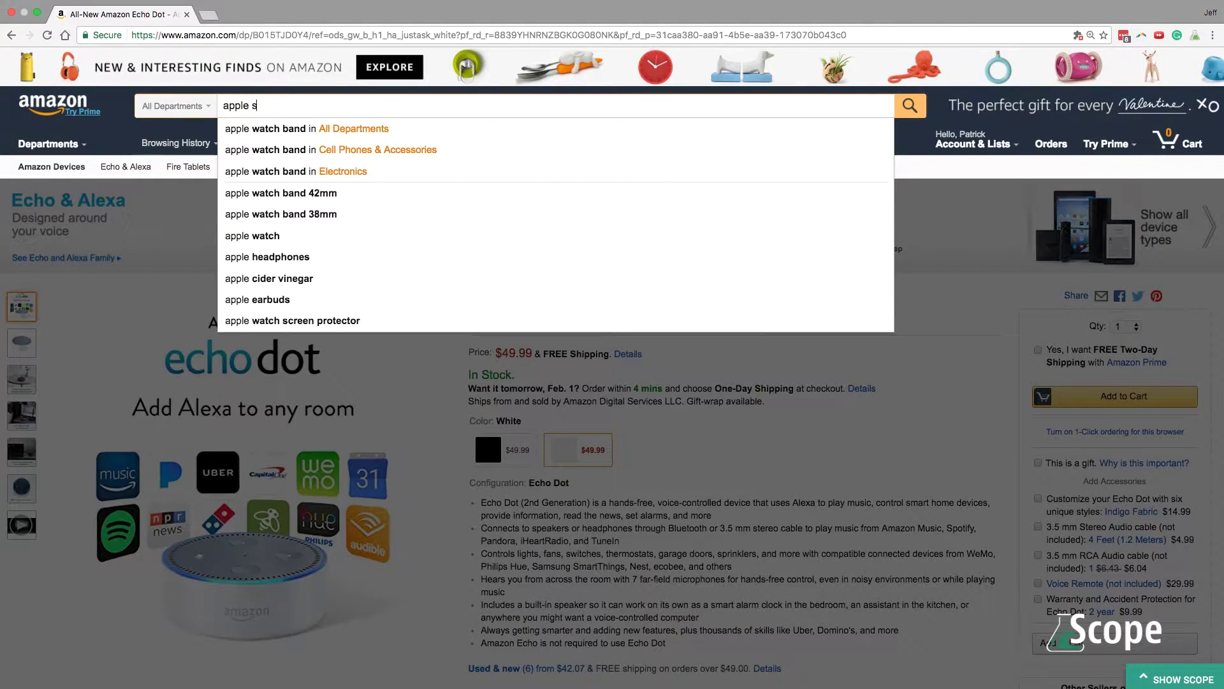
{"action": "type", "text": "licer"}
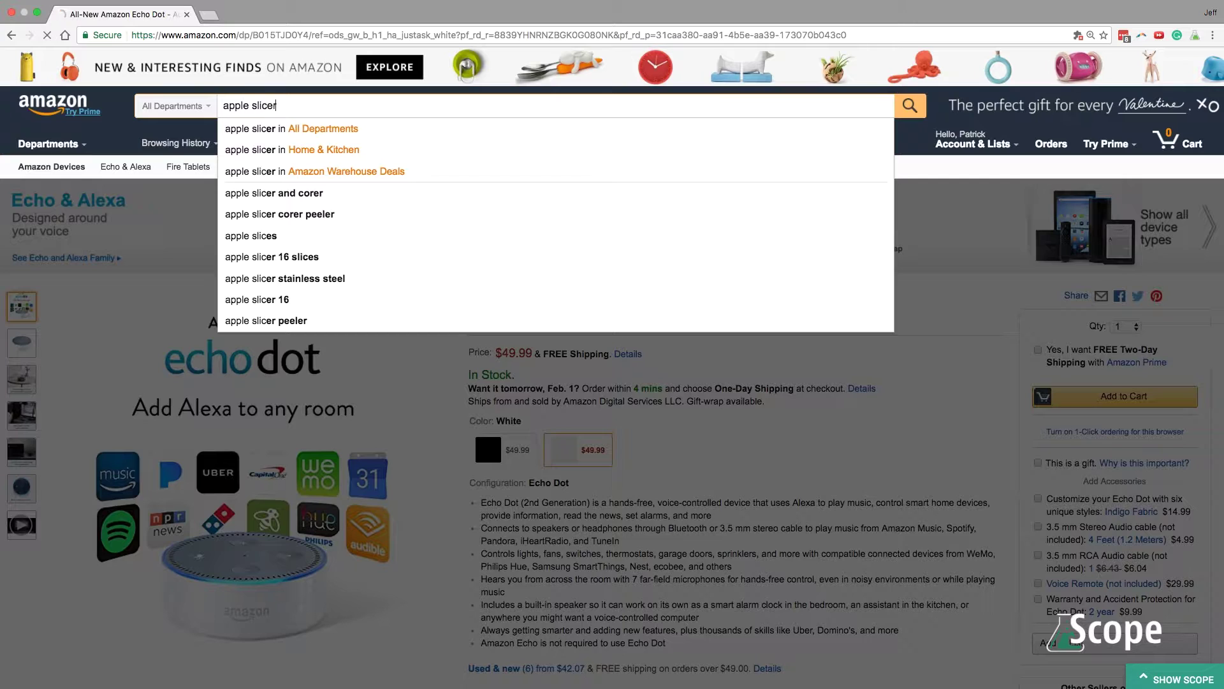
{"action": "key", "text": "Return"}
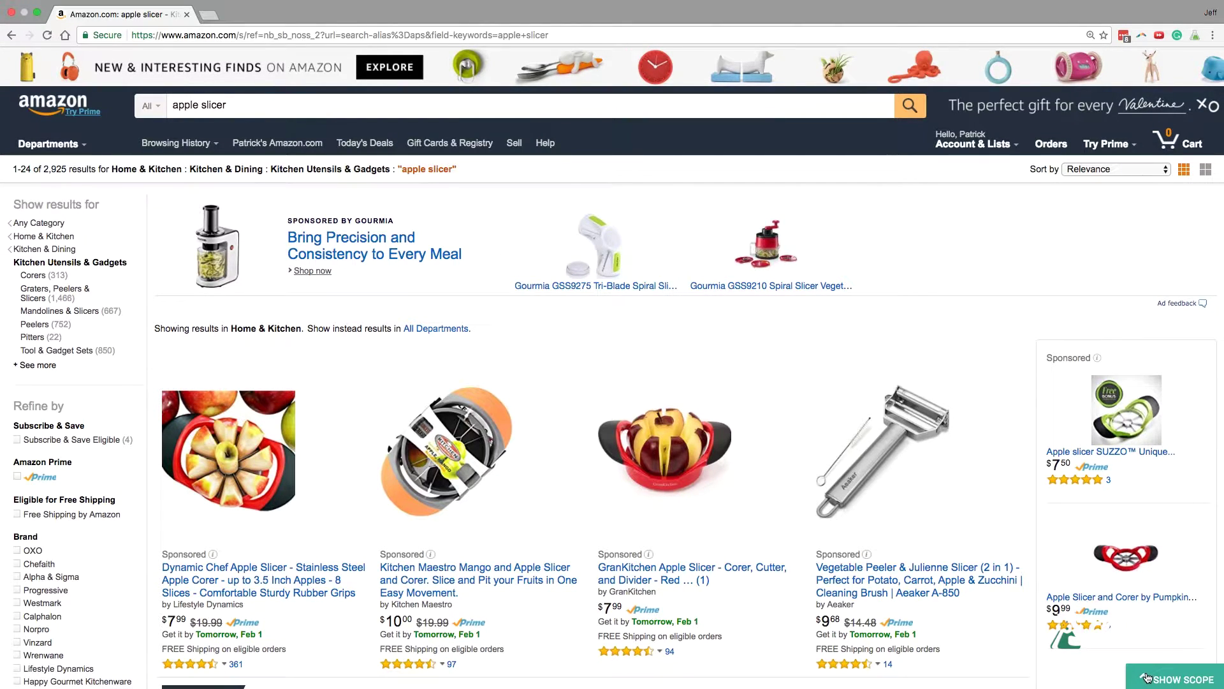
Show the Scope product analysis for the apple slicer search results.
{"action": "left_click", "coordinate": [1179, 679]}
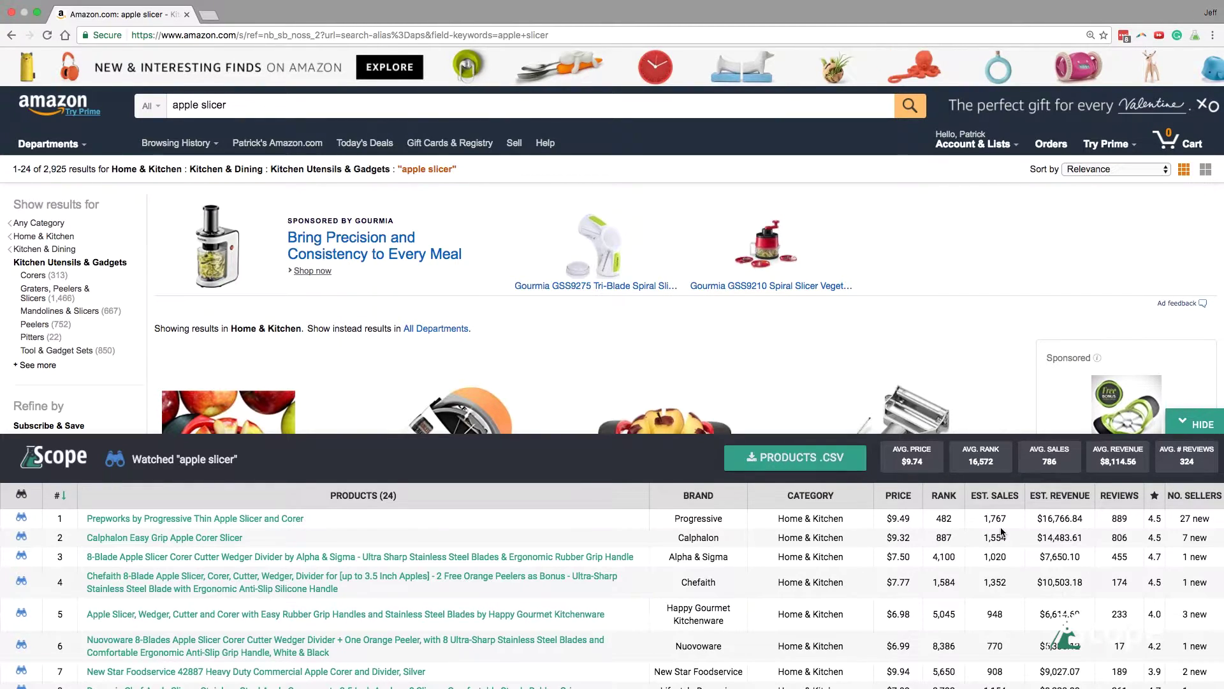
{"action": "scroll", "coordinate": [995, 545], "scroll_direction": "down", "scroll_amount": 4}
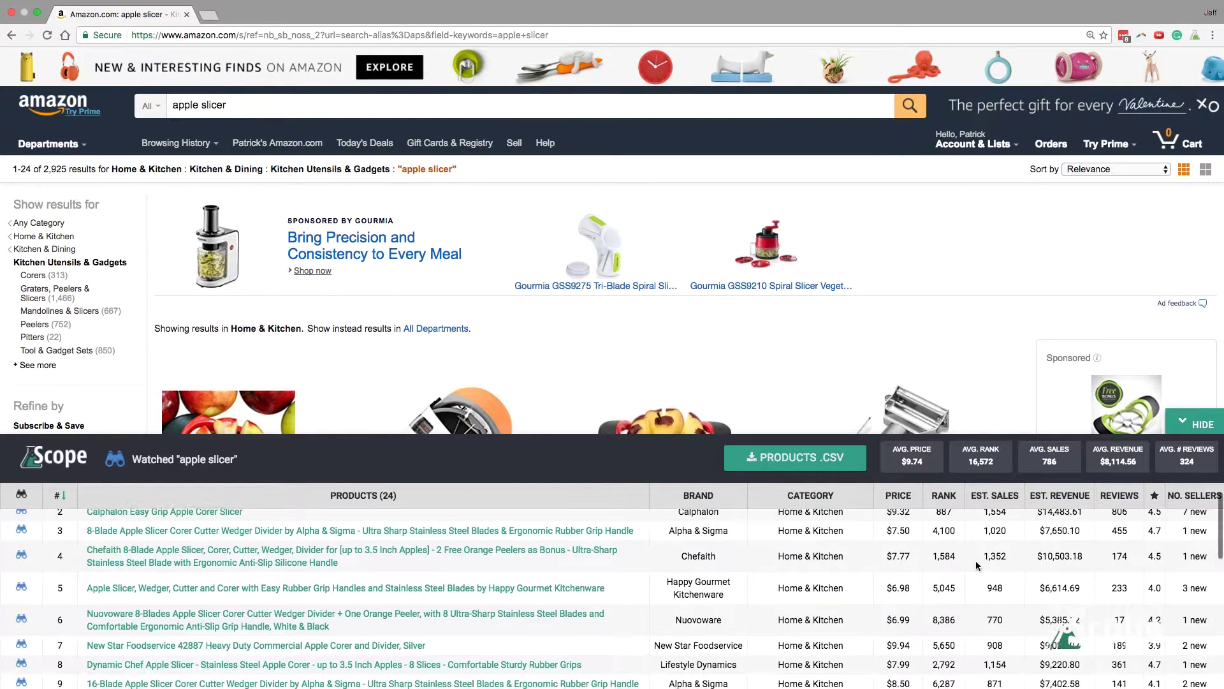
{"action": "scroll", "coordinate": [979, 567], "scroll_direction": "down", "scroll_amount": 2}
{"action": "scroll", "coordinate": [978, 567], "scroll_direction": "down", "scroll_amount": 2}
{"action": "scroll", "coordinate": [978, 566], "scroll_direction": "down", "scroll_amount": 2}
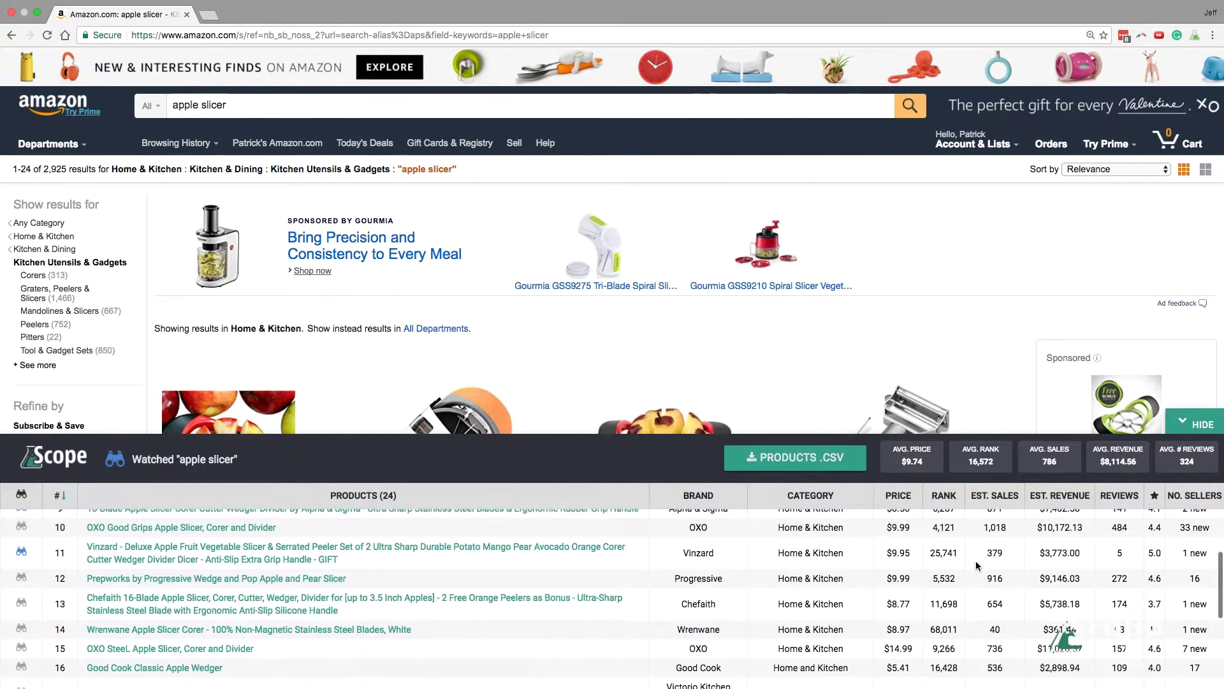
{"action": "scroll", "coordinate": [978, 566], "scroll_direction": "down", "scroll_amount": 1}
{"action": "scroll", "coordinate": [978, 566], "scroll_direction": "down", "scroll_amount": 2}
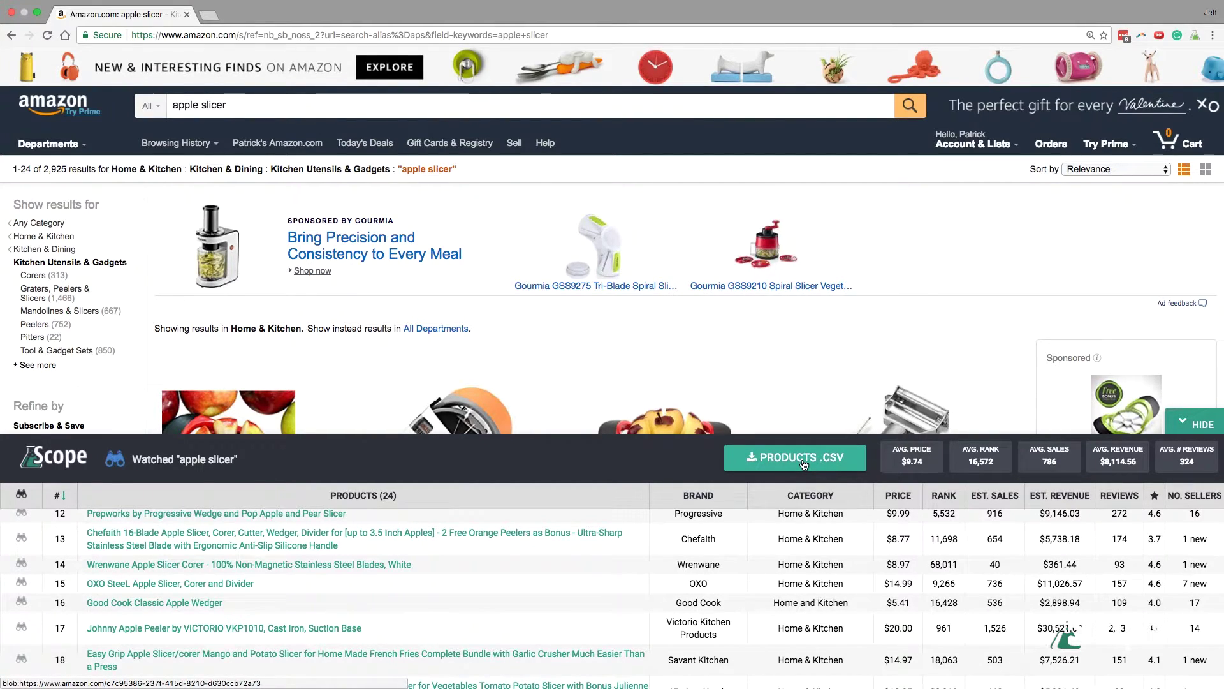
{"action": "scroll", "coordinate": [716, 550], "scroll_direction": "up", "scroll_amount": 3}
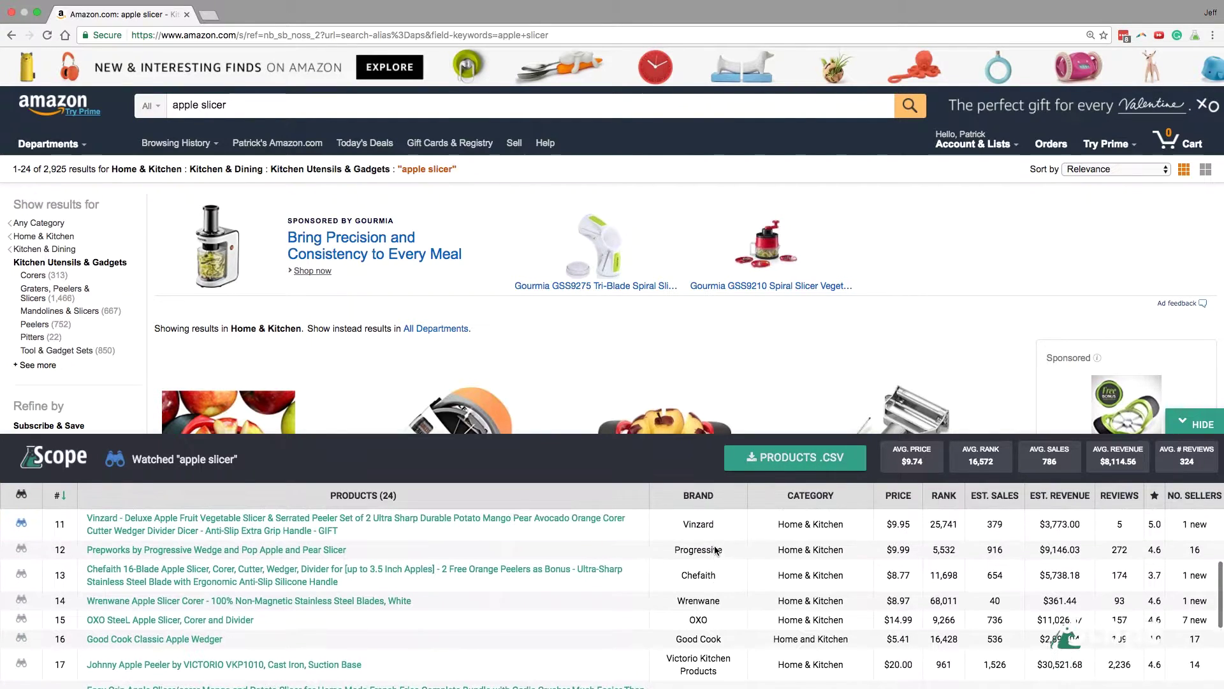
{"action": "scroll", "coordinate": [715, 550], "scroll_direction": "up", "scroll_amount": 3}
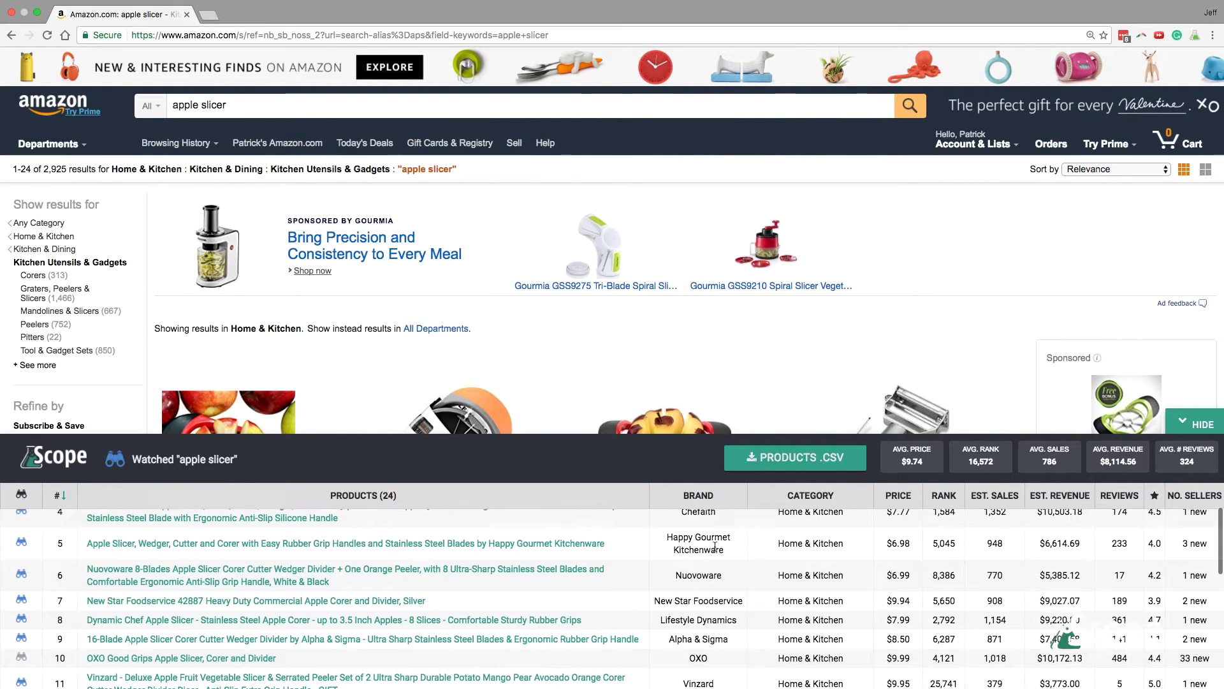
{"action": "scroll", "coordinate": [716, 551], "scroll_direction": "up", "scroll_amount": 3}
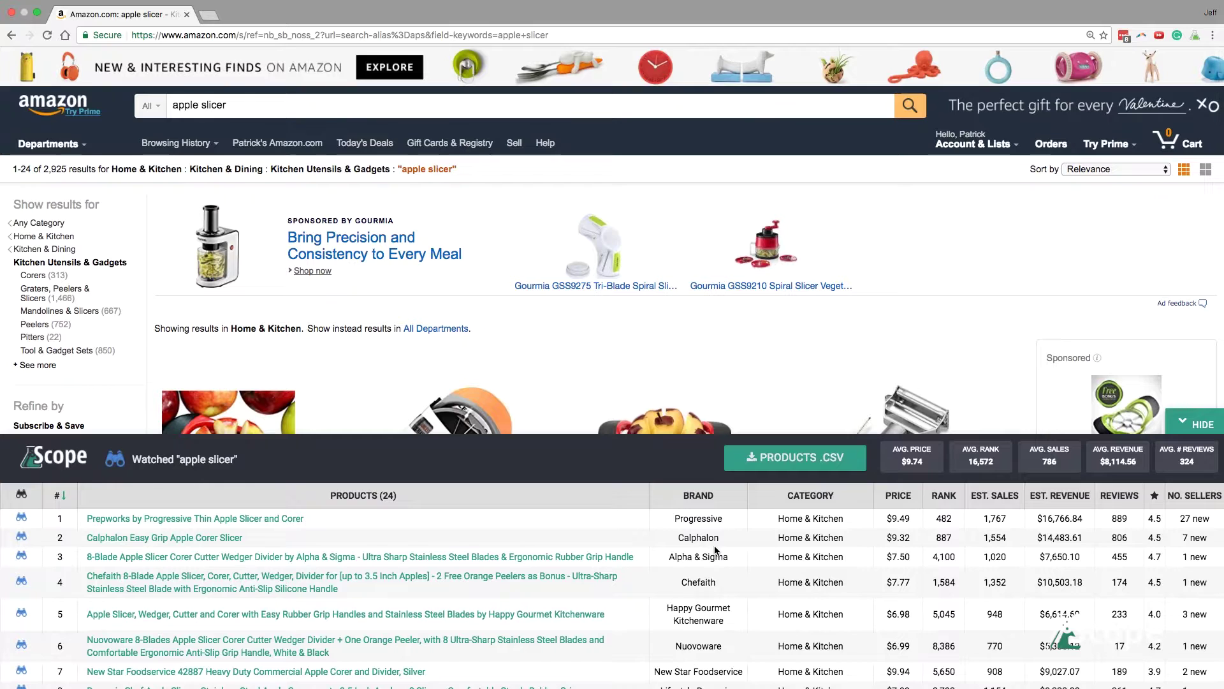
Open the Happy Gourmet Kitchenware apple slicer listing and show its Scope analysis.
{"action": "left_click", "coordinate": [1196, 424]}
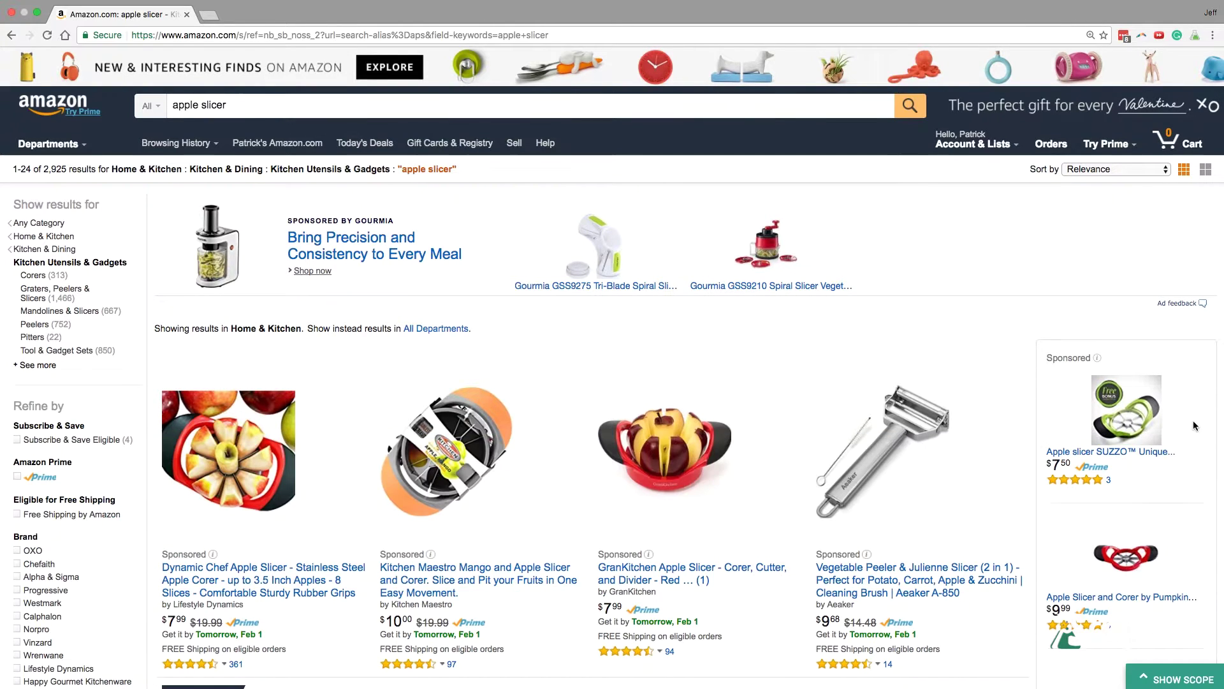
{"action": "scroll", "coordinate": [795, 473], "scroll_direction": "down", "scroll_amount": 3}
{"action": "scroll", "coordinate": [796, 473], "scroll_direction": "down", "scroll_amount": 3}
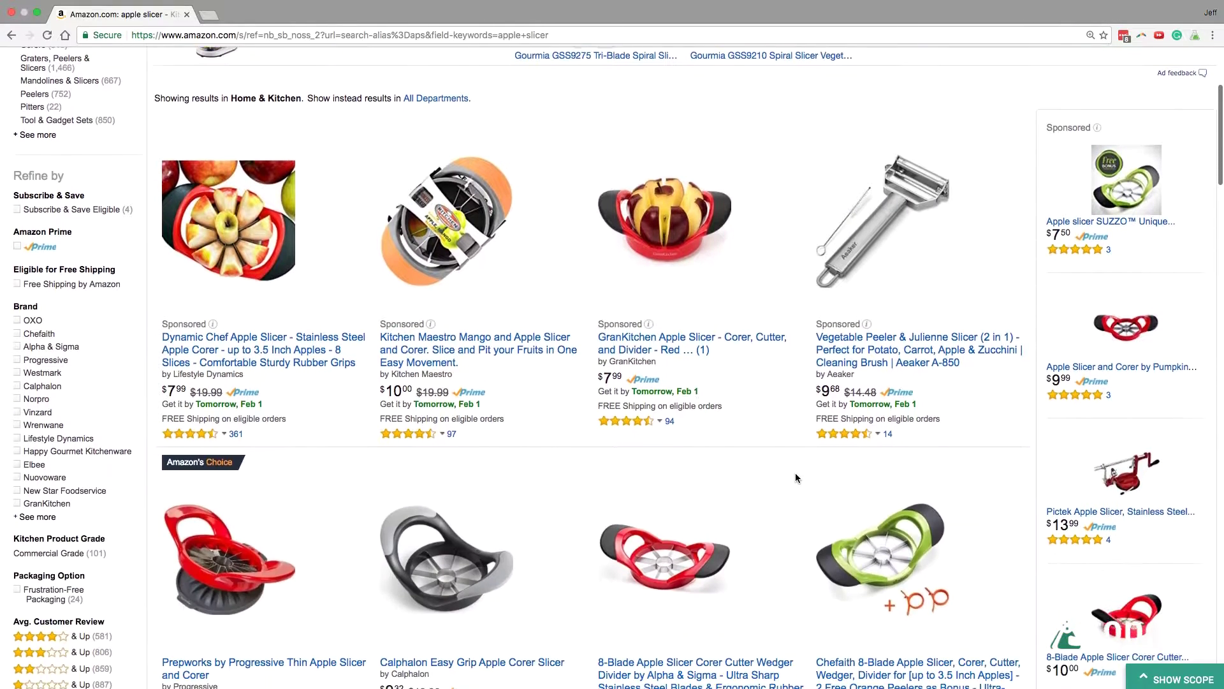
{"action": "scroll", "coordinate": [795, 473], "scroll_direction": "down", "scroll_amount": 2}
{"action": "scroll", "coordinate": [795, 473], "scroll_direction": "down", "scroll_amount": 2}
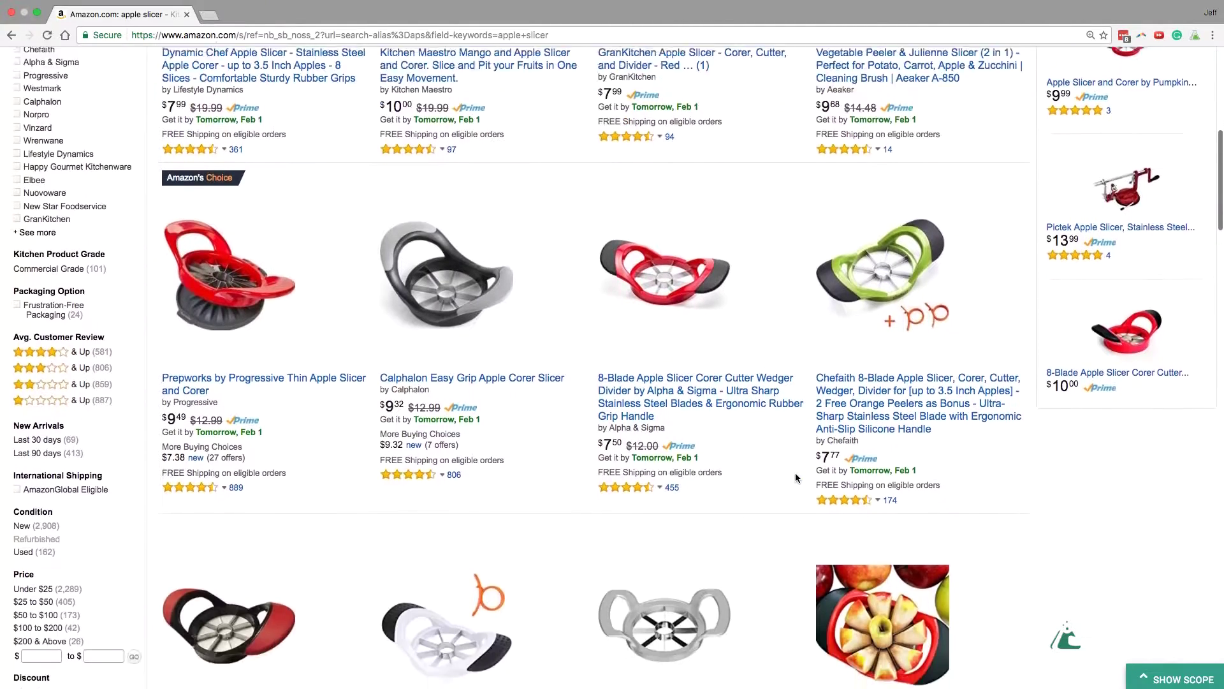
{"action": "scroll", "coordinate": [795, 473], "scroll_direction": "down", "scroll_amount": 1}
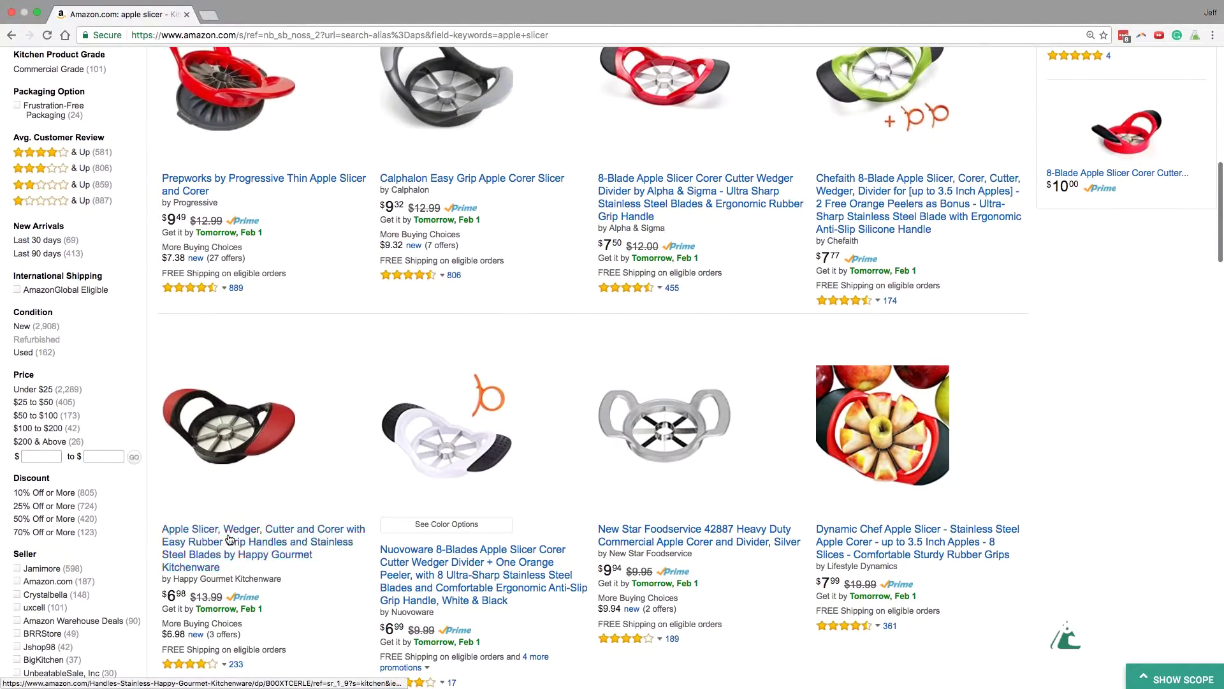
{"action": "left_click", "coordinate": [232, 538]}
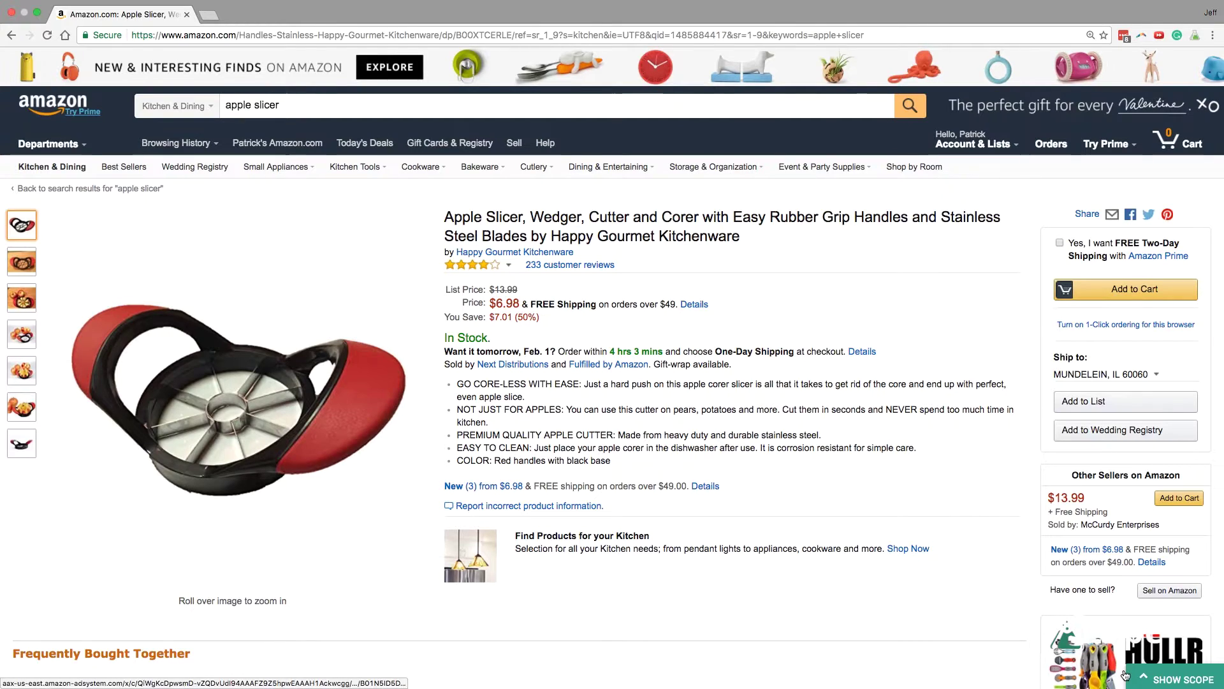
{"action": "left_click", "coordinate": [1176, 679]}
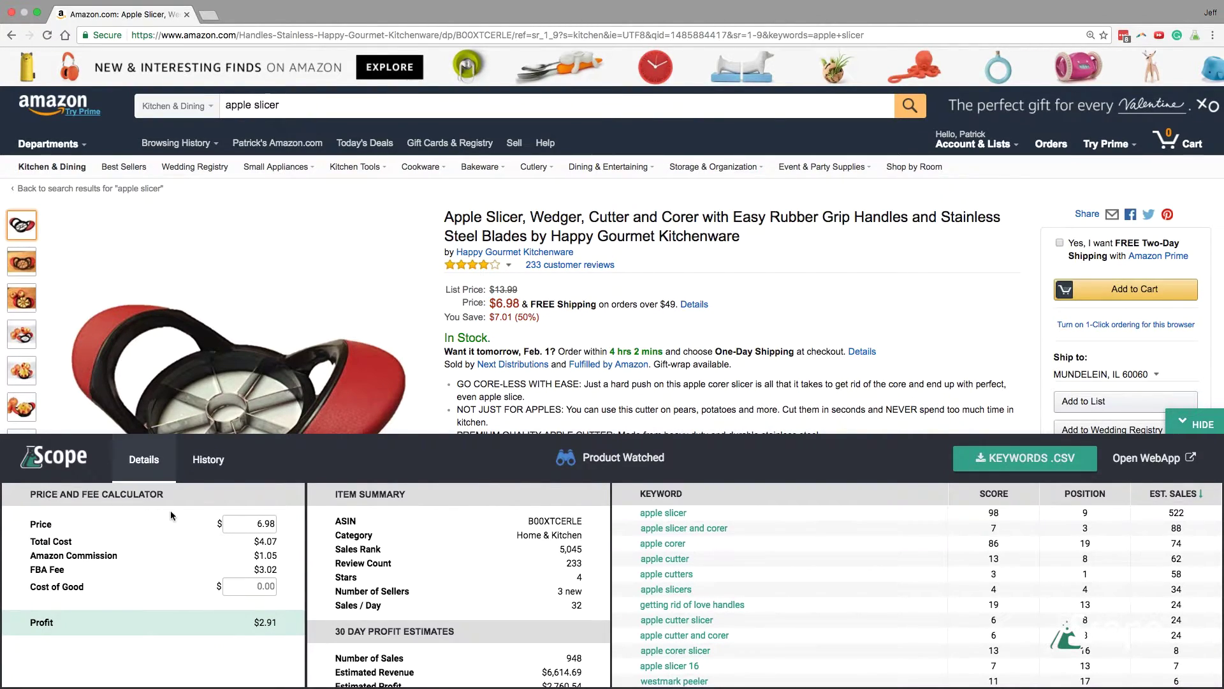
{"action": "left_click", "coordinate": [259, 524]}
{"action": "scroll", "coordinate": [335, 590], "scroll_direction": "down", "scroll_amount": 1}
{"action": "scroll", "coordinate": [336, 603], "scroll_direction": "down", "scroll_amount": 1}
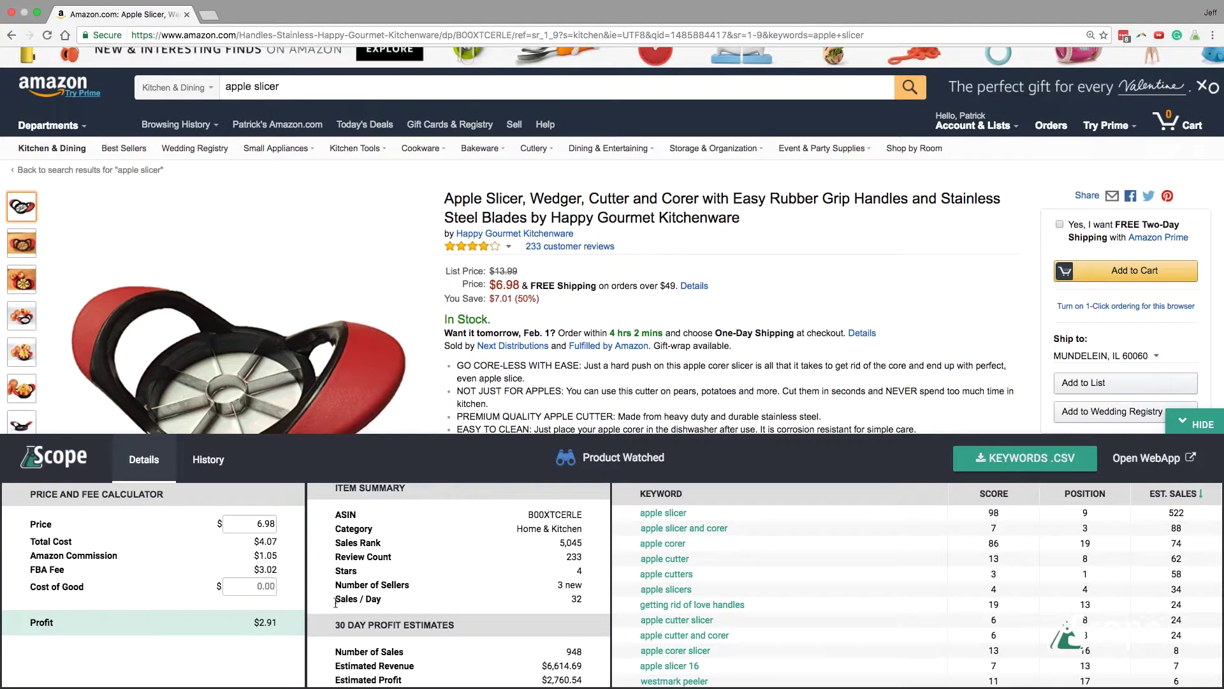
Enter a 2.50 cost of good, then highlight the profit, Estimated Revenue and Estimated Profit figures.
{"action": "left_click", "coordinate": [256, 588]}
{"action": "type", "text": "2.5"}
{"action": "type", "text": "00"}
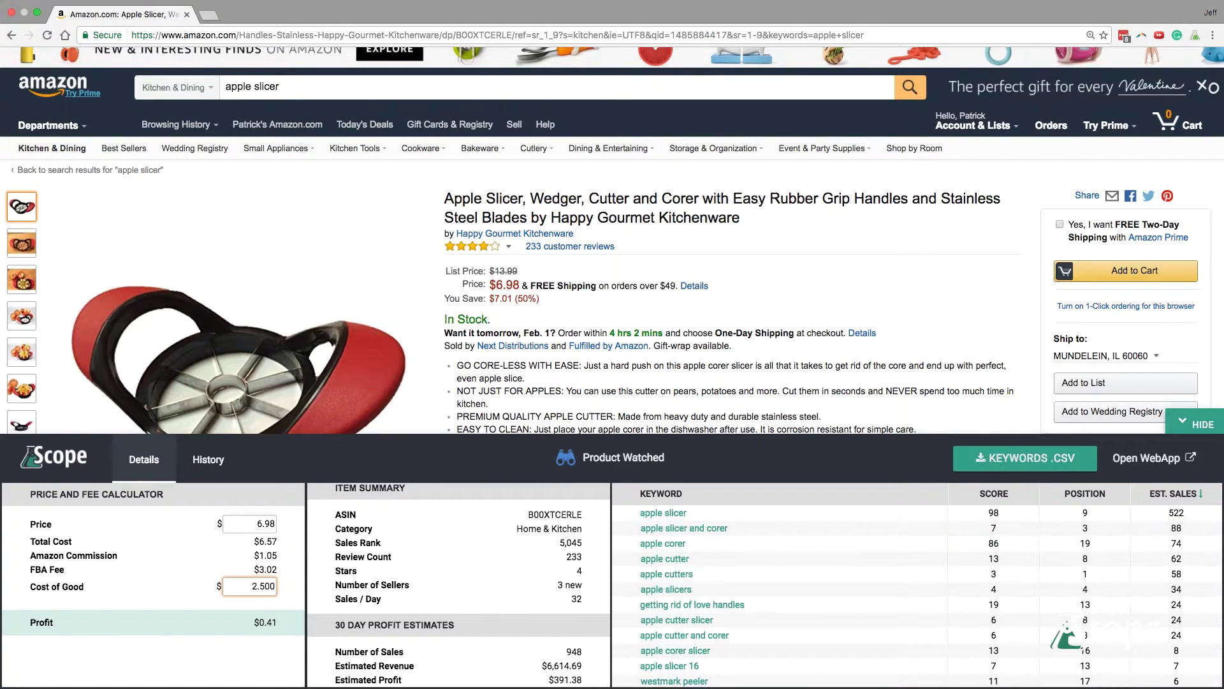
{"action": "key", "text": "BackSpace"}
{"action": "double_click", "coordinate": [263, 622]}
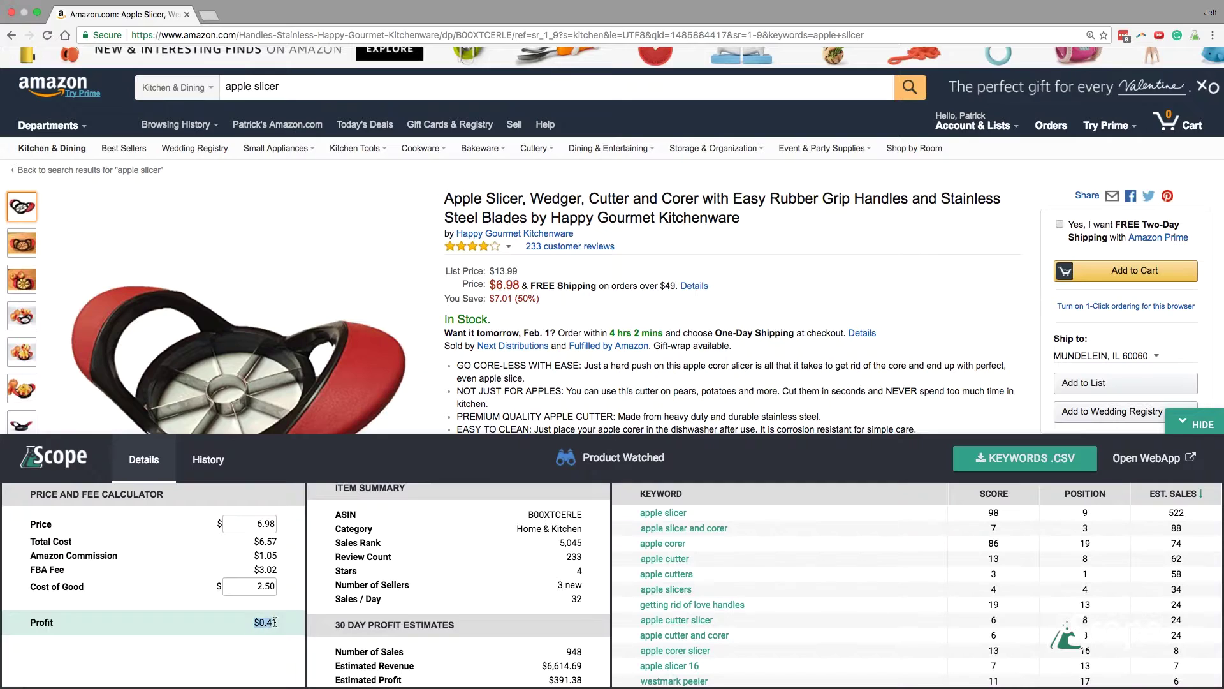
{"action": "left_click", "coordinate": [370, 651]}
{"action": "left_click_drag", "start_coordinate": [338, 665], "coordinate": [435, 667]}
{"action": "left_click_drag", "start_coordinate": [338, 679], "coordinate": [397, 680]}
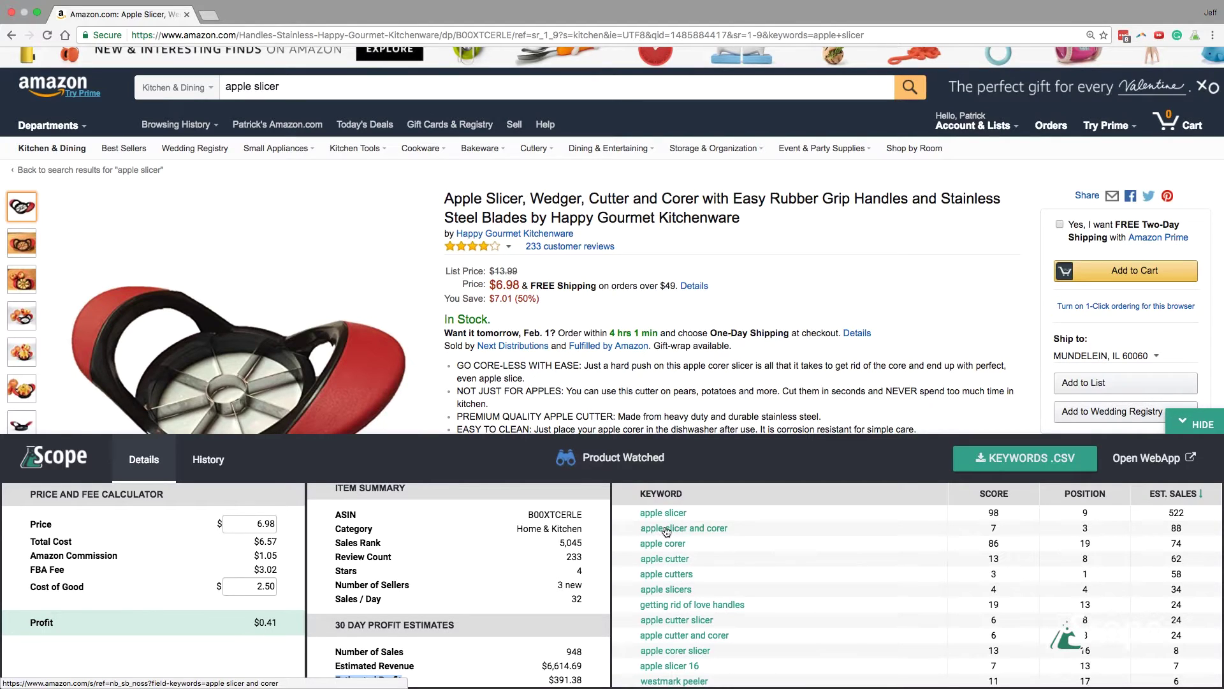
{"action": "scroll", "coordinate": [679, 553], "scroll_direction": "down", "scroll_amount": 1}
{"action": "scroll", "coordinate": [678, 552], "scroll_direction": "down", "scroll_amount": 2}
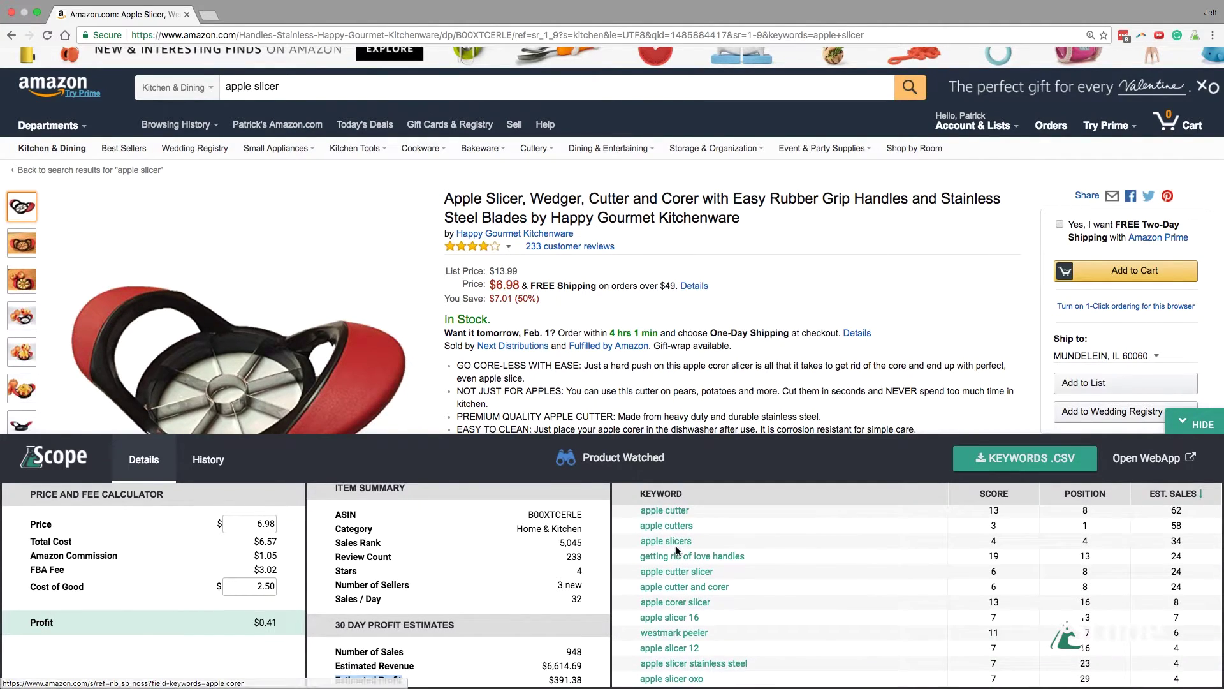
{"action": "scroll", "coordinate": [677, 550], "scroll_direction": "down", "scroll_amount": 1}
{"action": "scroll", "coordinate": [677, 546], "scroll_direction": "down", "scroll_amount": 2}
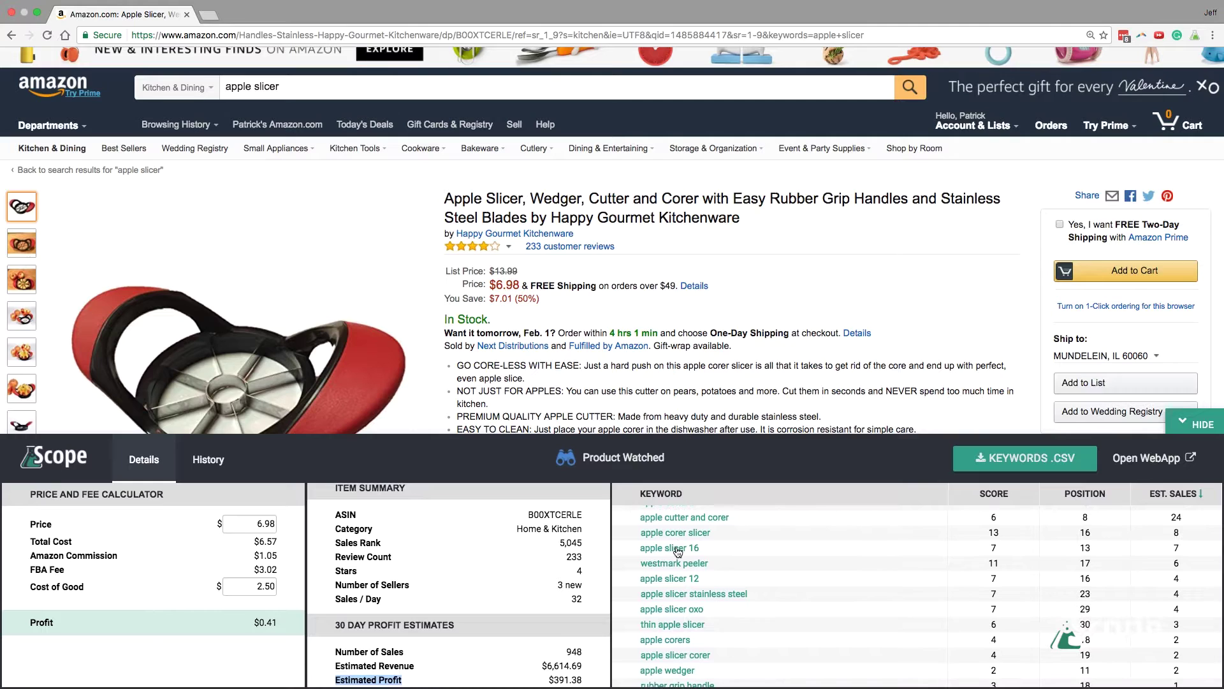
{"action": "scroll", "coordinate": [677, 547], "scroll_direction": "up", "scroll_amount": 5}
{"action": "scroll", "coordinate": [679, 550], "scroll_direction": "up", "scroll_amount": 1}
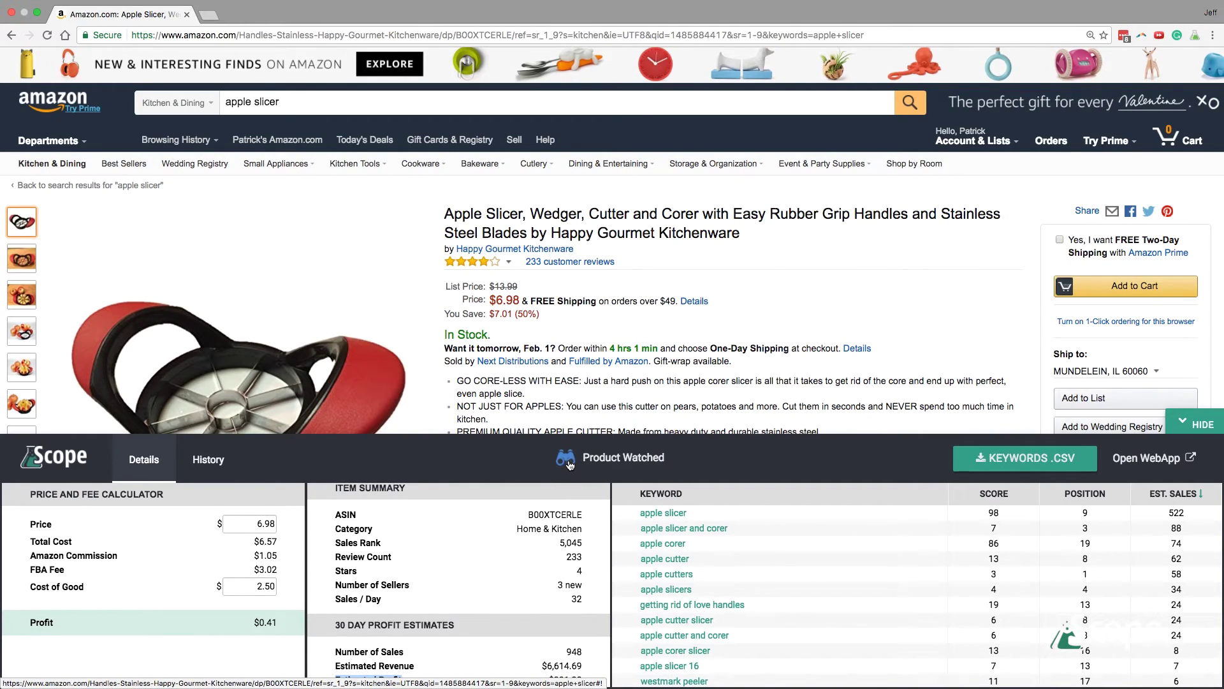
{"action": "left_click", "coordinate": [208, 459]}
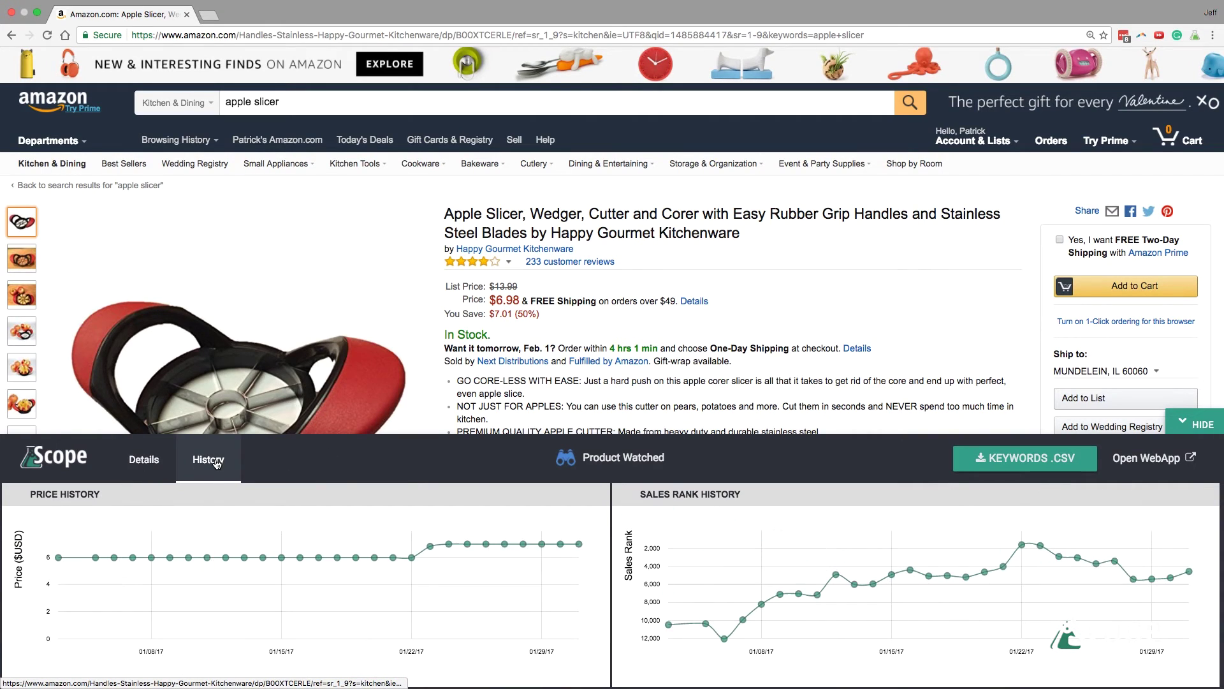
{"action": "scroll", "coordinate": [255, 578], "scroll_direction": "down", "scroll_amount": 1}
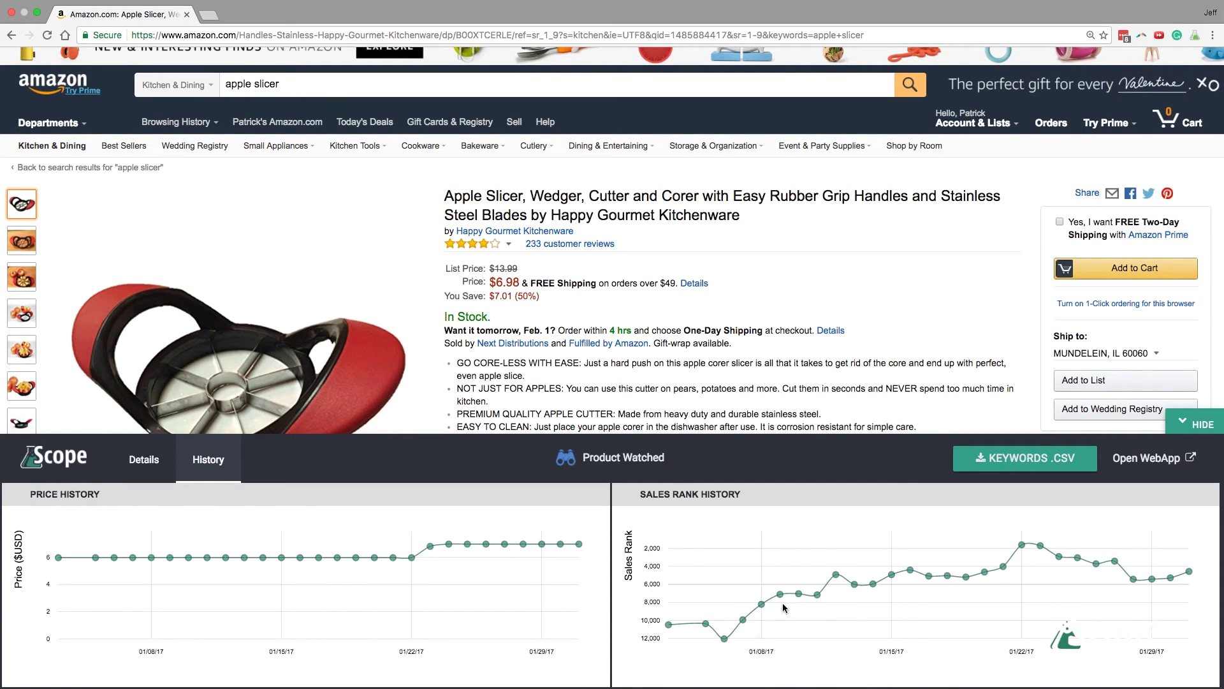
{"action": "mouse_move", "coordinate": [817, 595]}
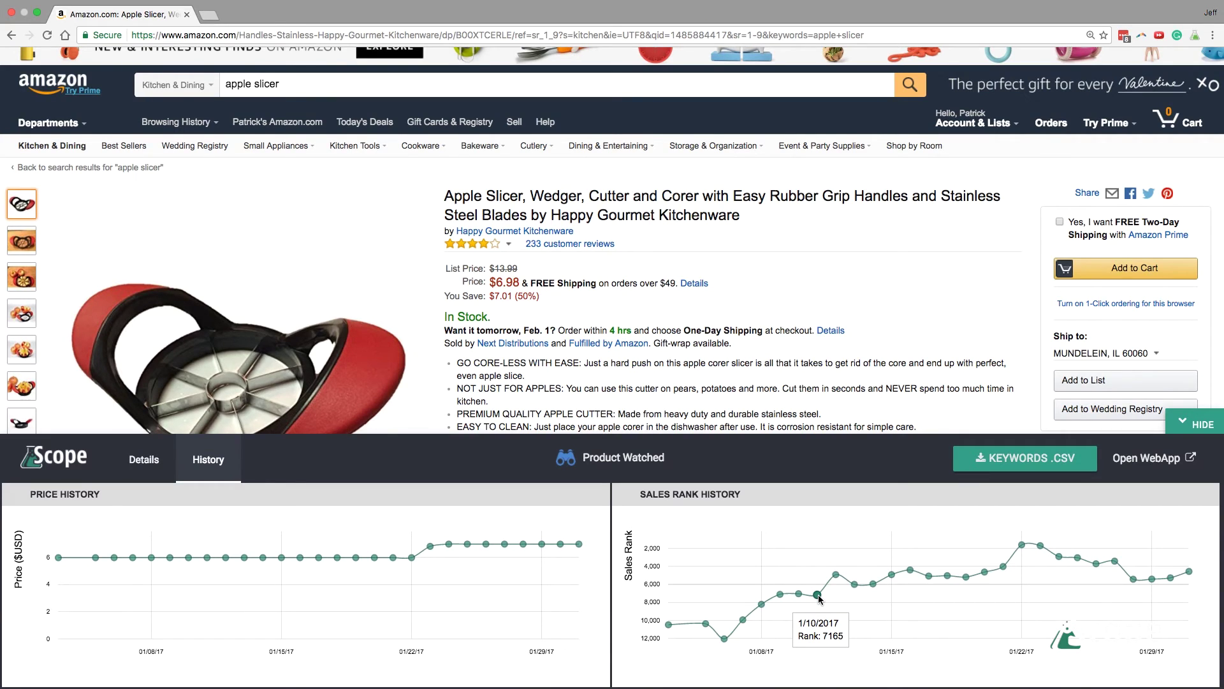
{"action": "scroll", "coordinate": [746, 531], "scroll_direction": "up", "scroll_amount": 2}
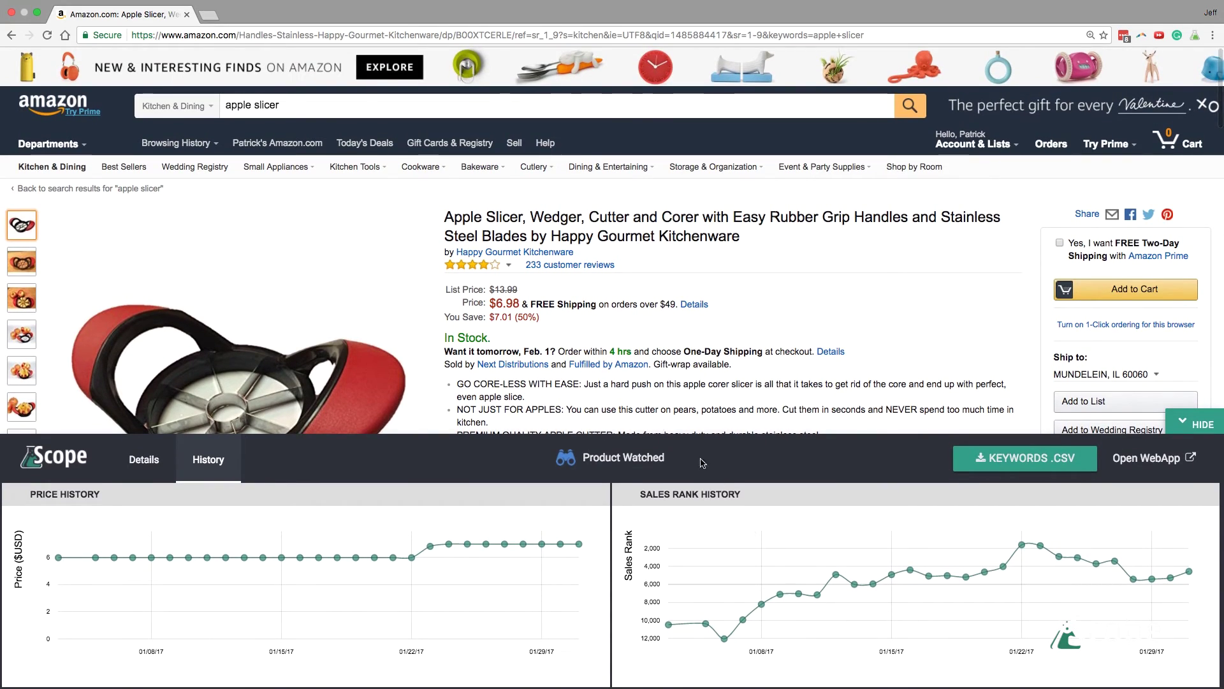